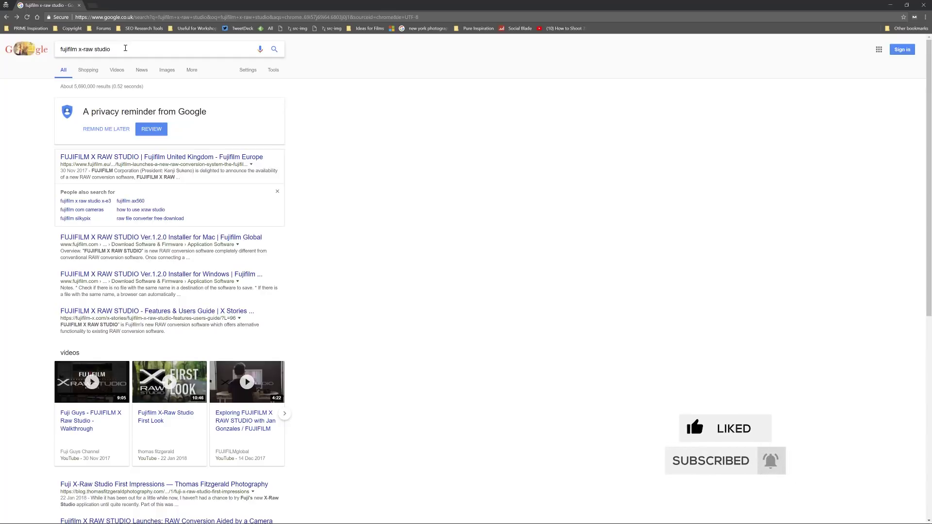
- Search Google for 'fujifilm x-raw studio download' and go to the Ver.1.2.0 Windows installer page
click(125, 48)
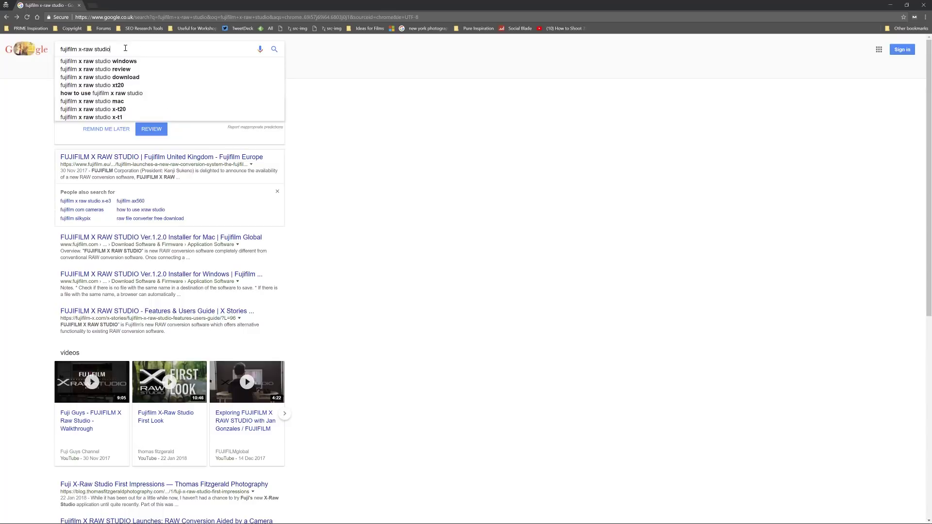
text(down)
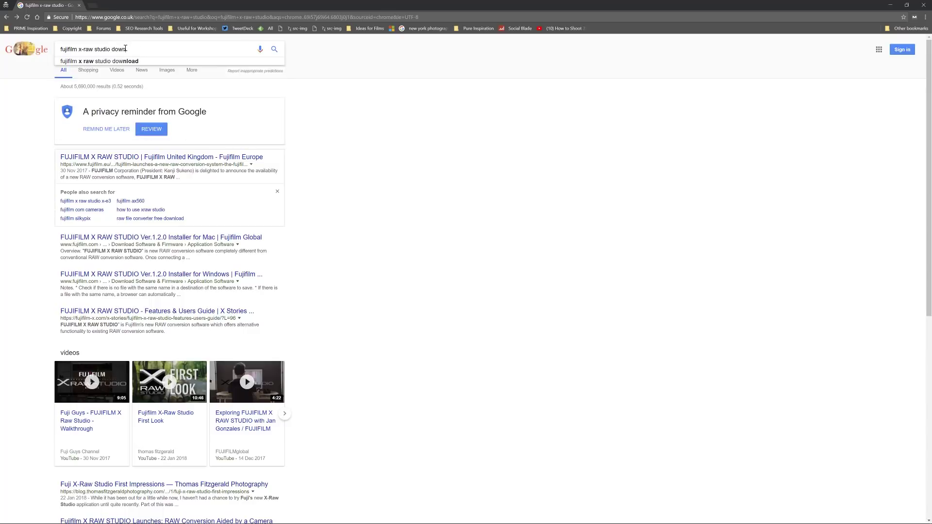
text(load)
key(Return)
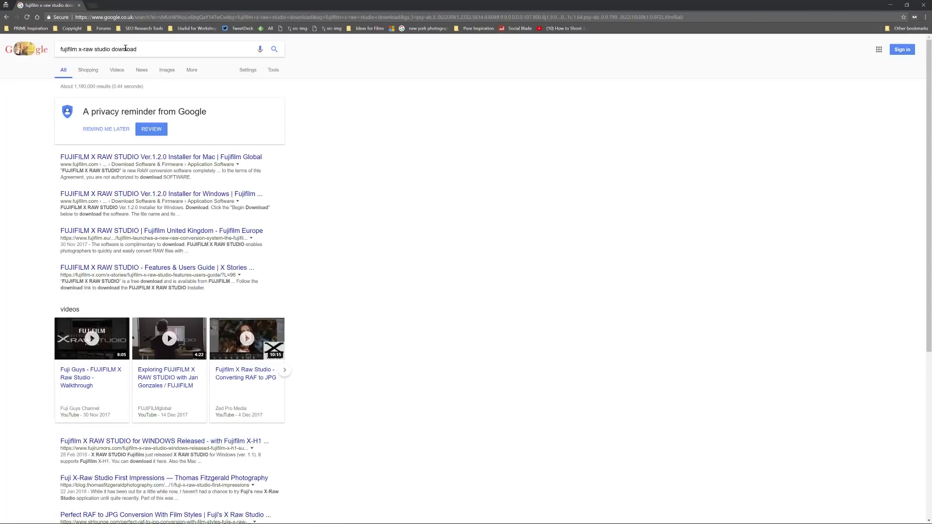
click(187, 196)
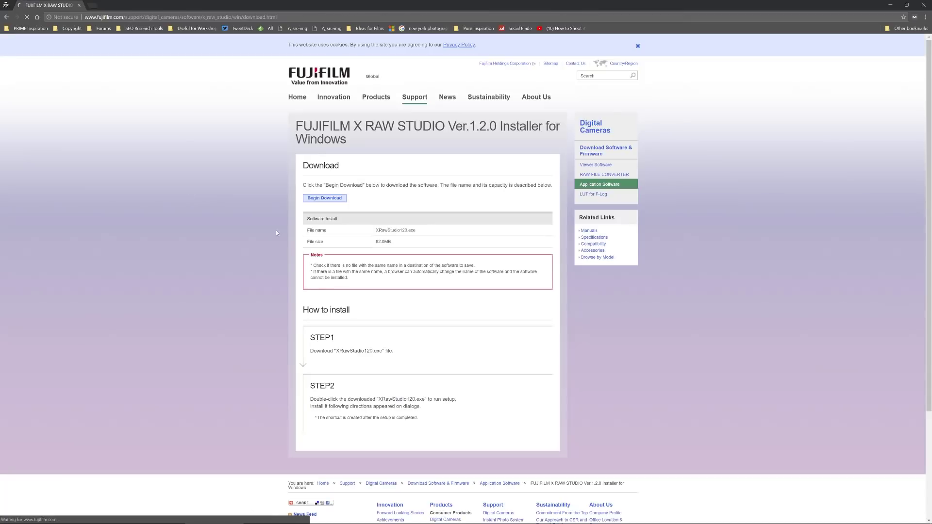
- Begin downloading the XRawStudio120.exe Windows installer
click(324, 200)
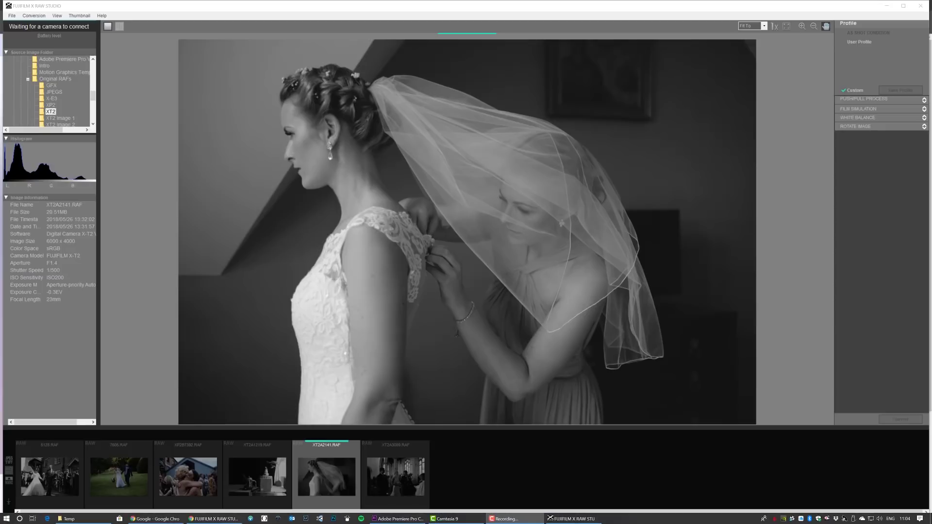
- Load the XT2 folder from the connected X-T2 and review its ACROS, DR100 settings and profiles
click(505, 521)
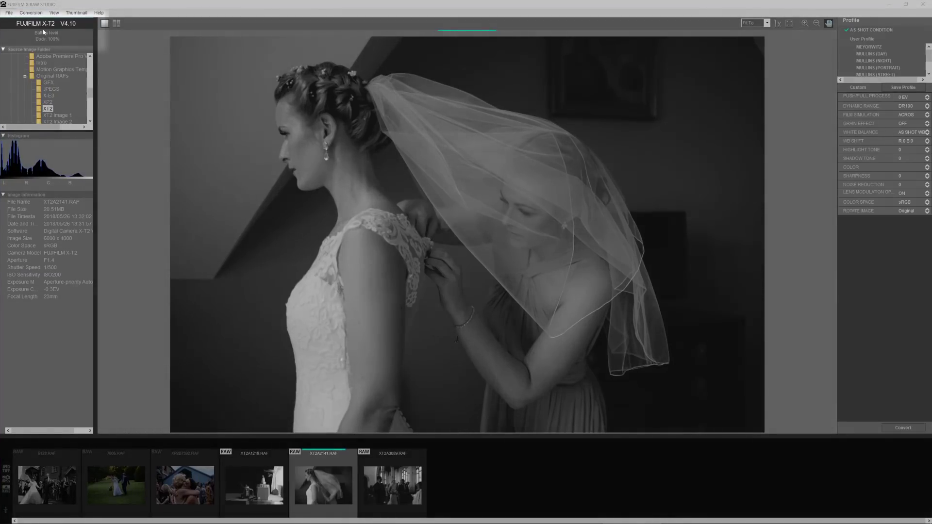
click(42, 110)
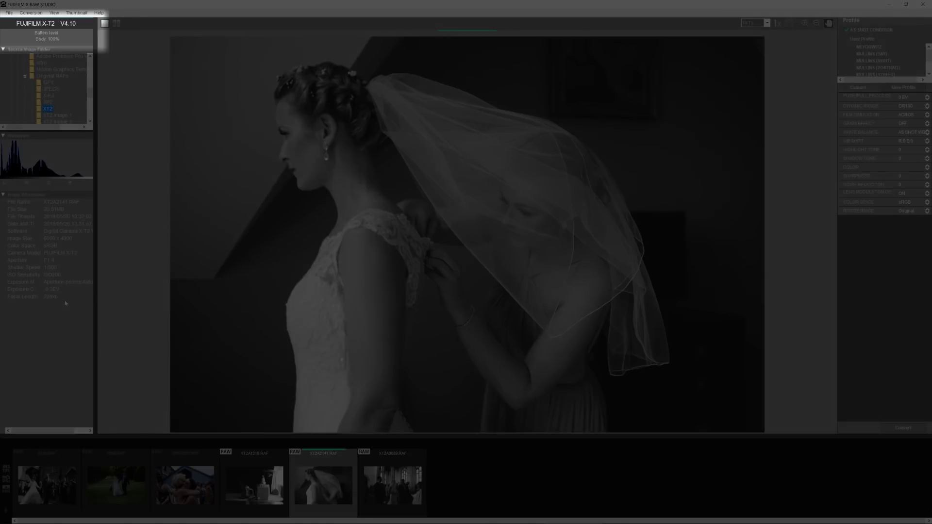
click(333, 488)
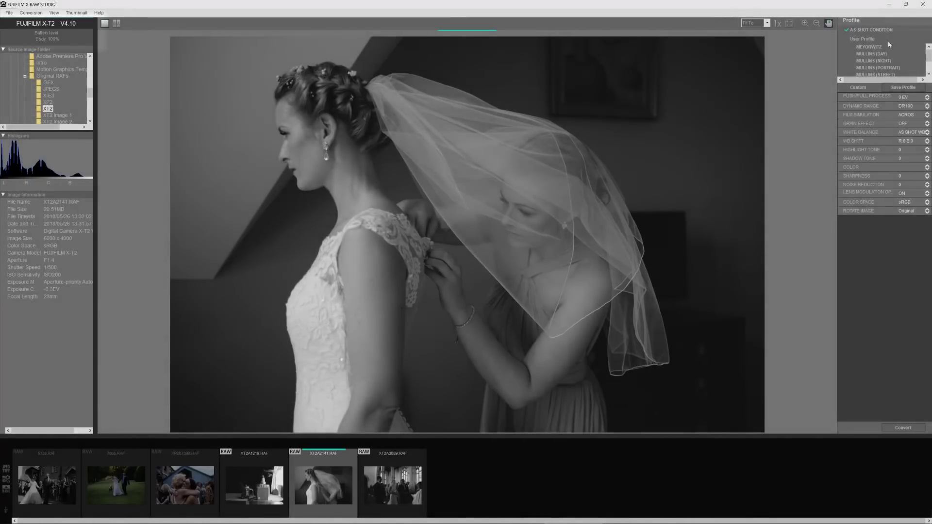
- Set Film Simulation to Velvia/VIVID and Color to +4
click(929, 71)
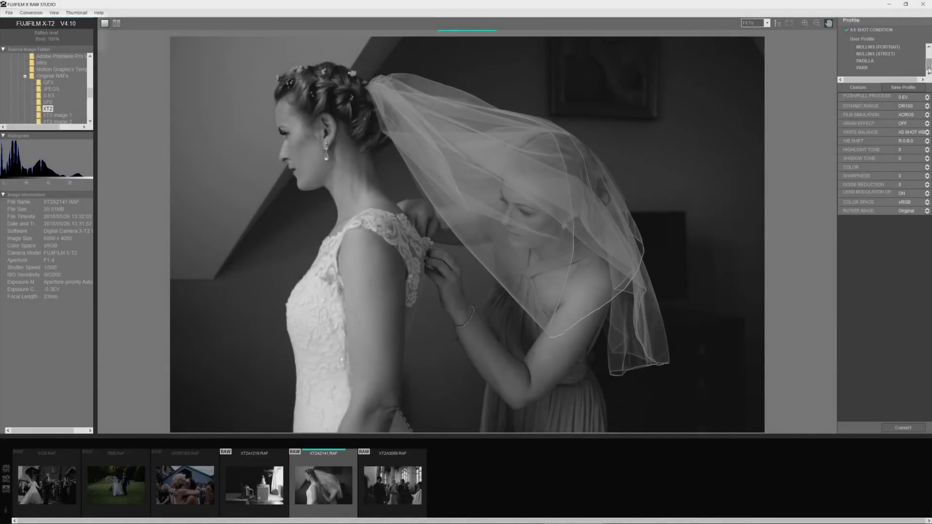
click(927, 115)
click(876, 131)
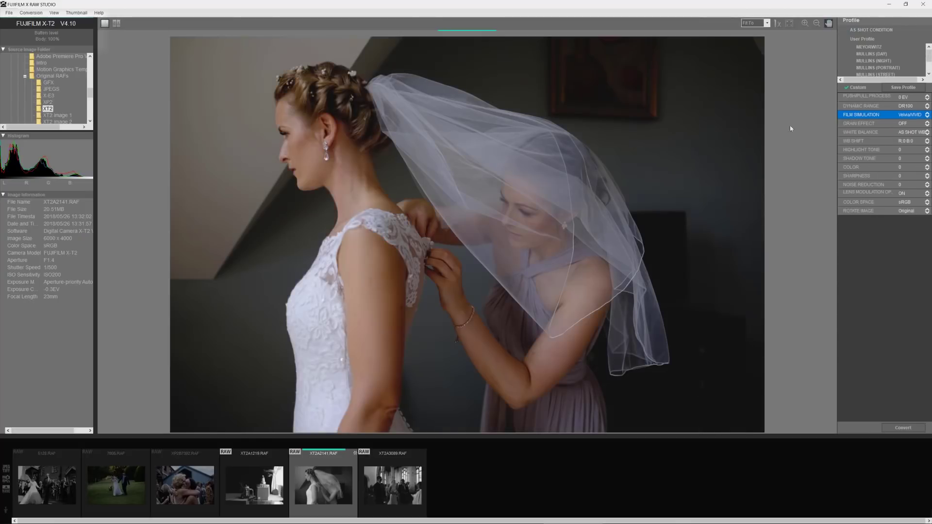
click(927, 168)
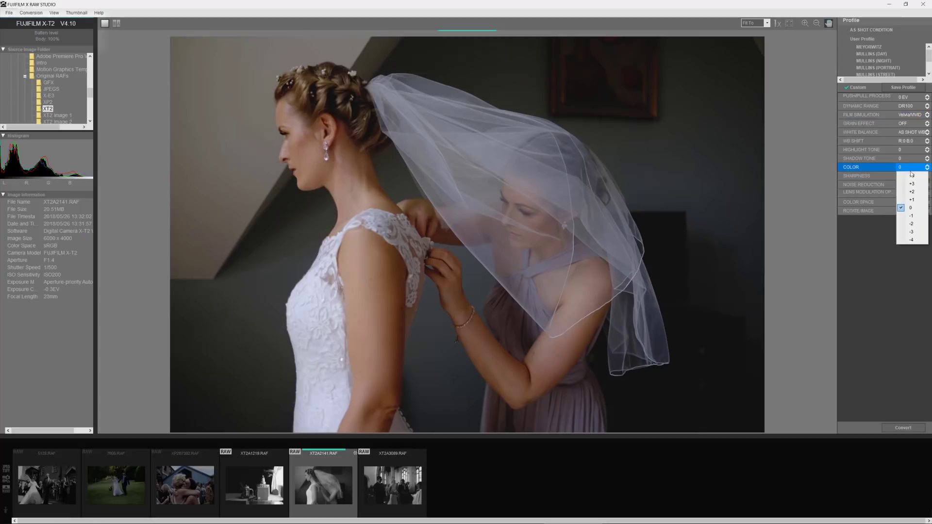
click(913, 176)
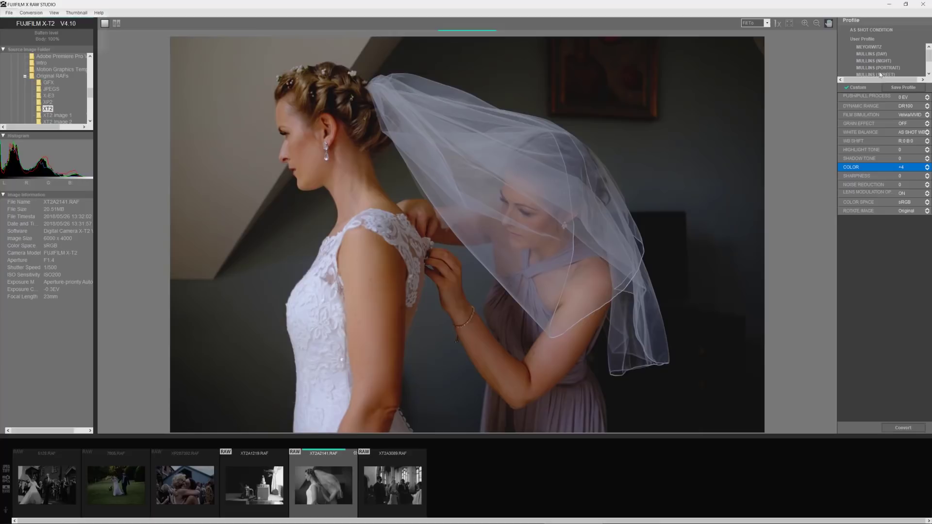
- Preview the PARR and then the PADILLA saved user profiles on the photo
scroll(881, 61, down, 1)
click(863, 69)
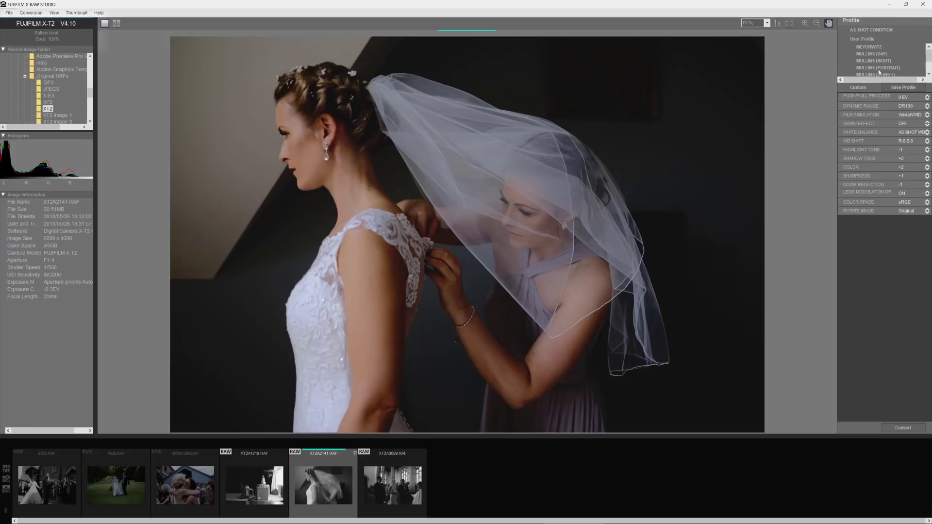
scroll(879, 72, down, 1)
click(871, 61)
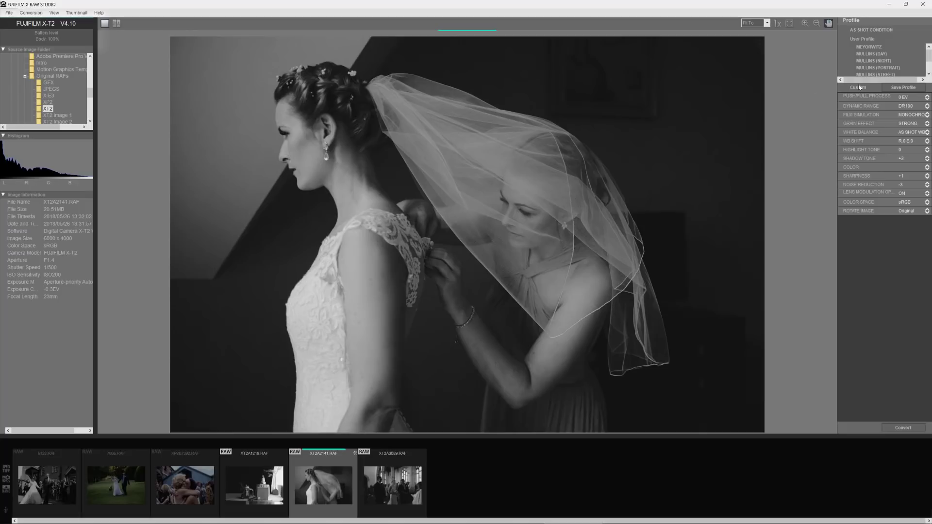
- Reset to as-shot settings, then choose PROVIA/STANDARD with Highlight Tone -2
click(869, 33)
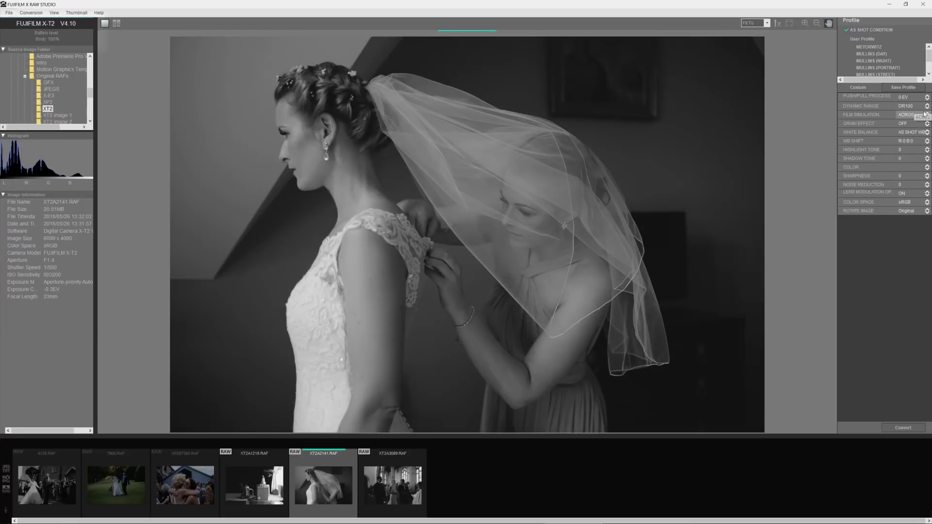
click(925, 114)
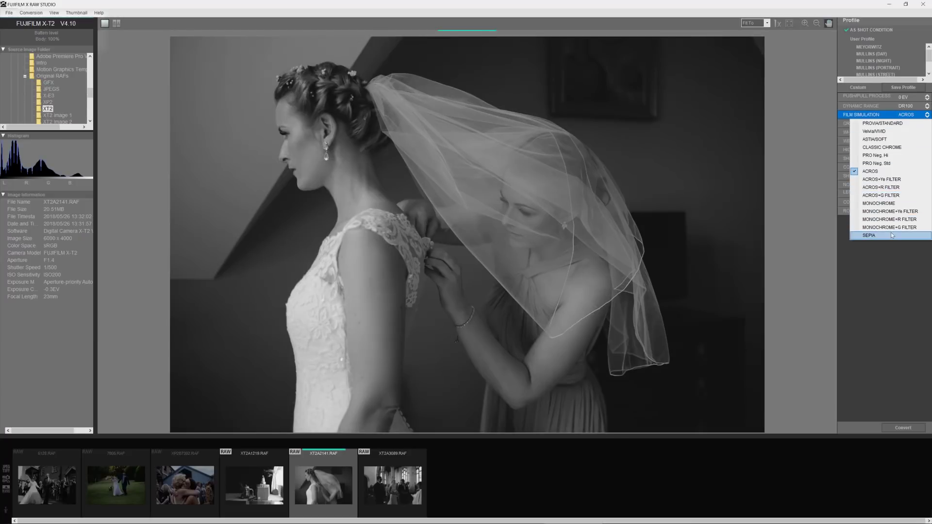
click(890, 124)
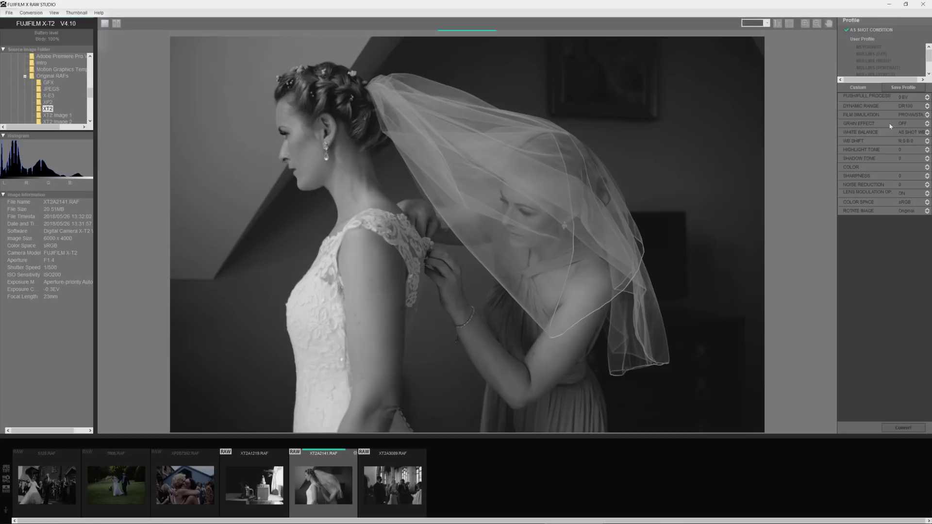
click(924, 152)
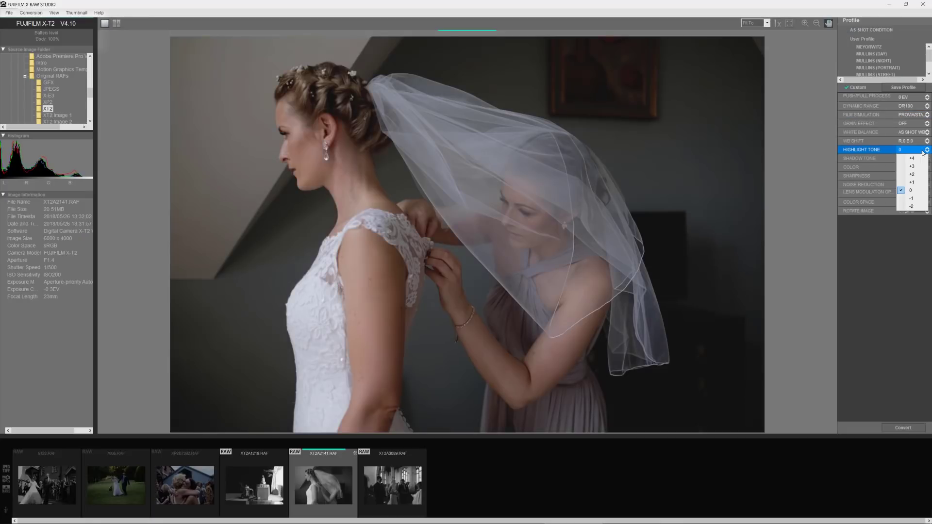
click(914, 207)
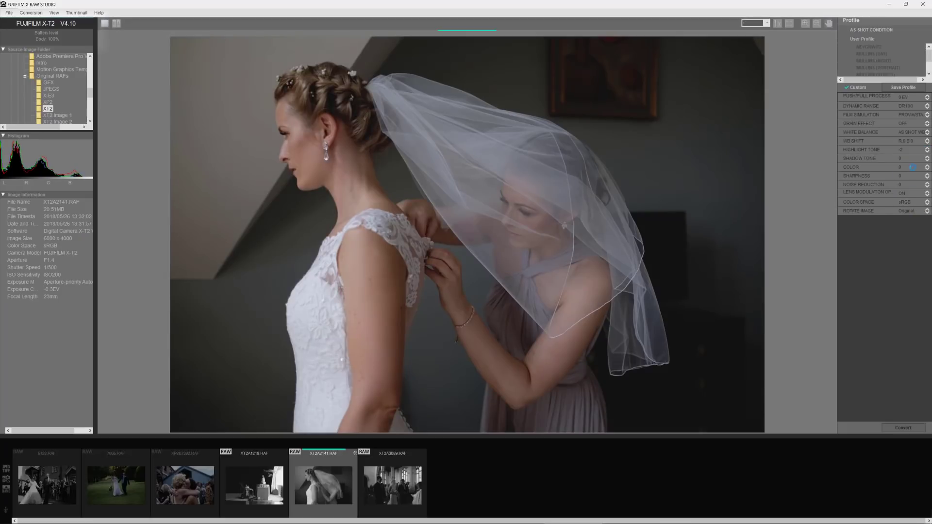
- Set Shadow Tone to +2 and save the settings as a new user profile
click(914, 159)
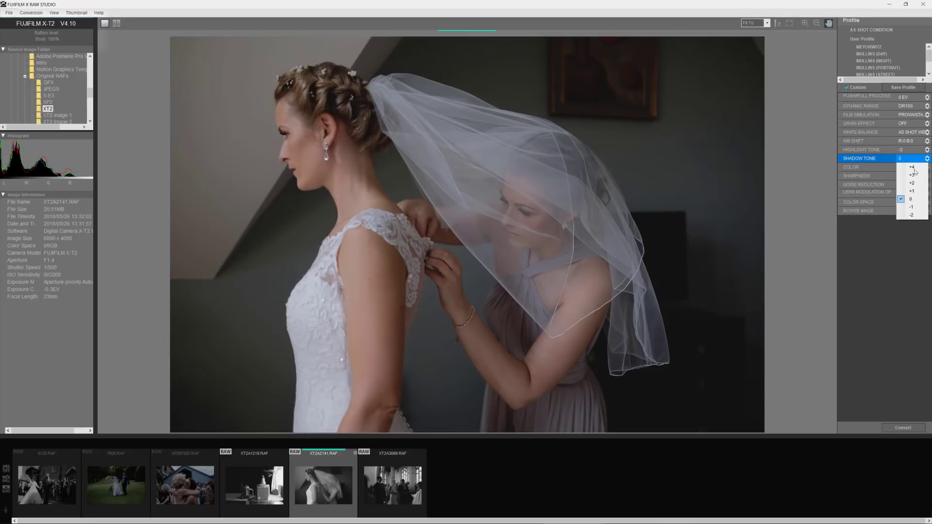
click(913, 168)
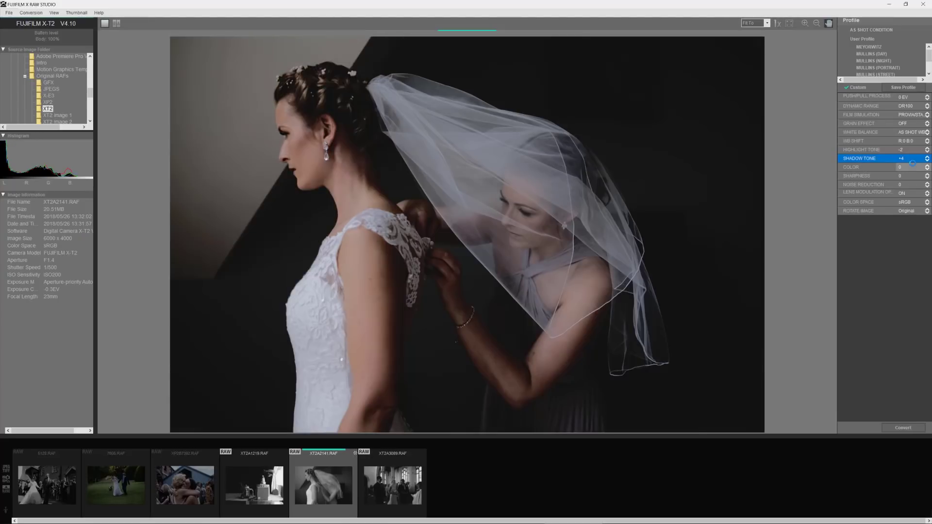
click(913, 160)
click(910, 185)
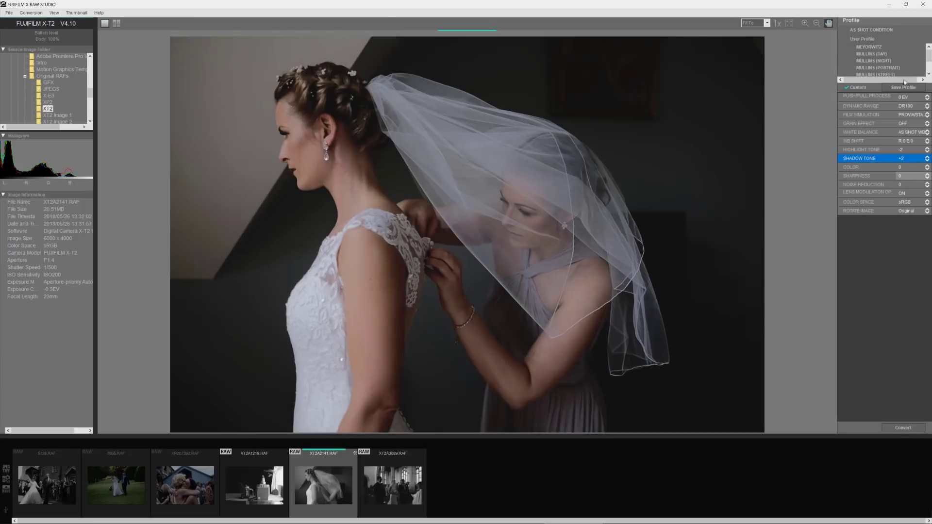
click(904, 87)
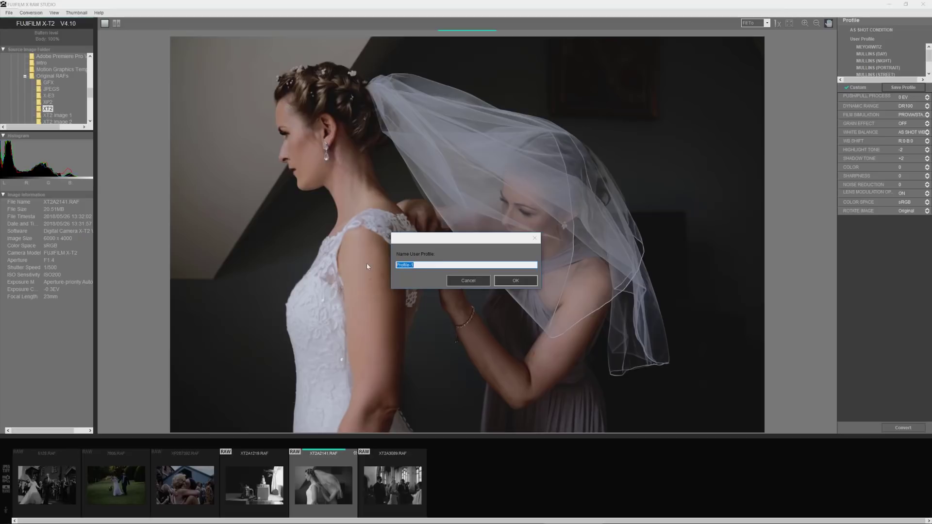
- Name the user profile 'New Profile' and confirm
text(New Profile)
click(516, 284)
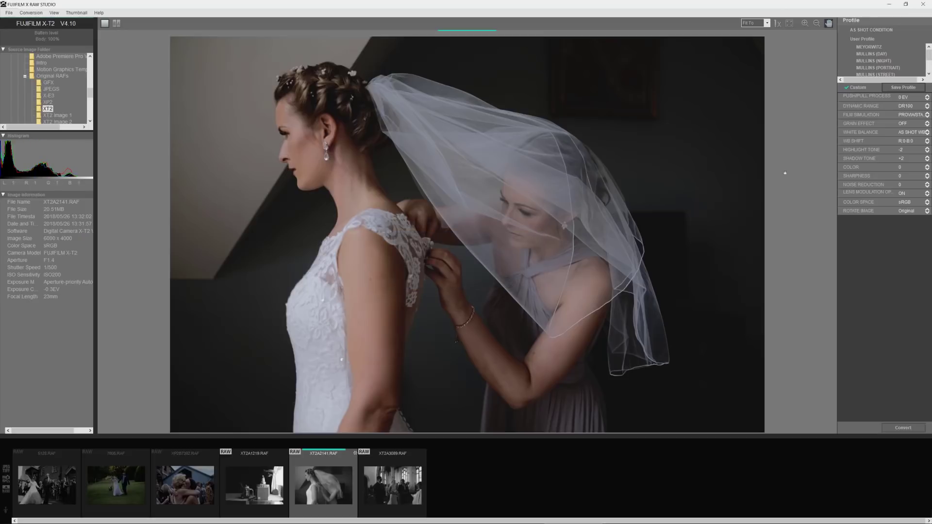
- Apply New Profile, reset to as-shot condition, then re-apply New Profile to XT2A2141.RAF
scroll(875, 62, down, 2)
click(869, 54)
click(873, 31)
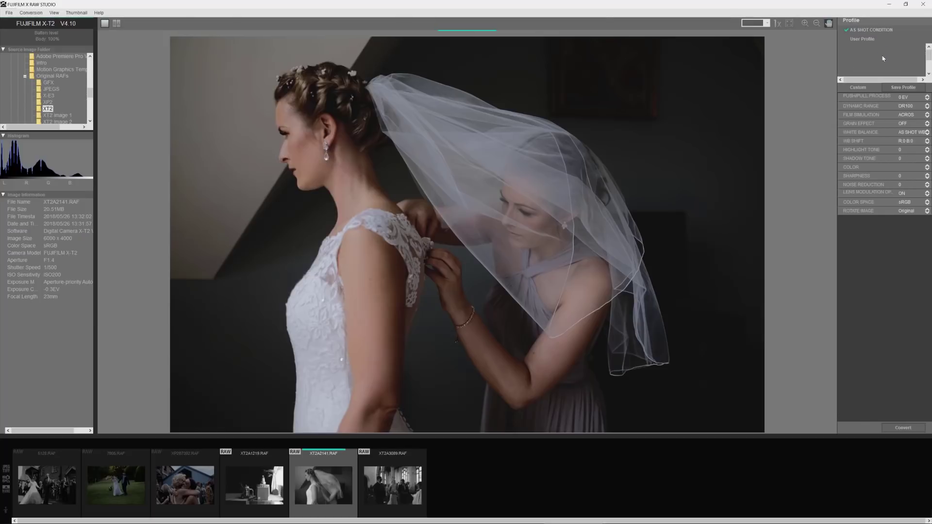
click(873, 55)
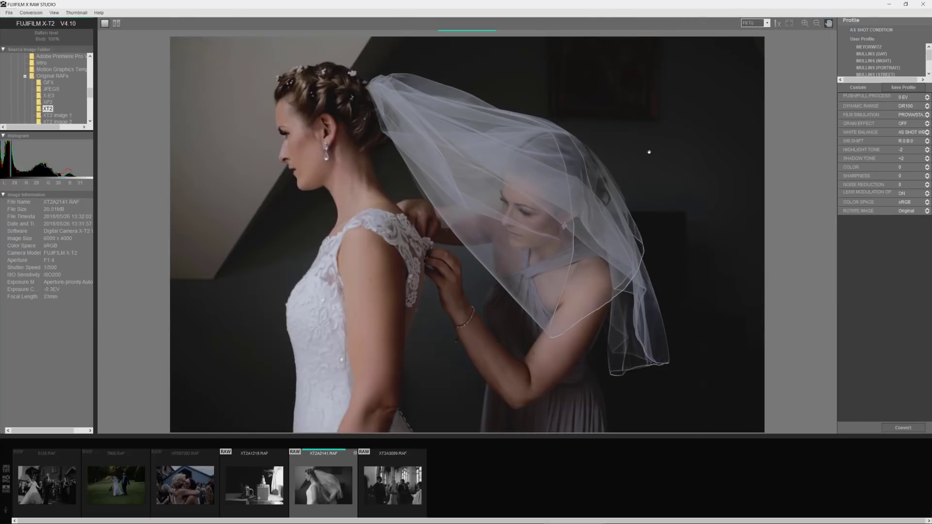
- Apply the black-and-white profile and check the grain at 100% before fitting the photo back
click(890, 59)
click(768, 23)
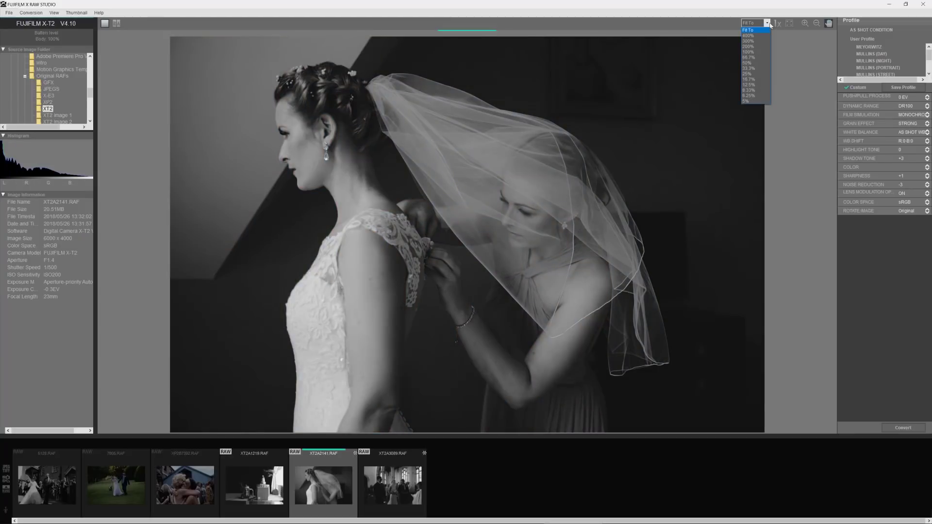
click(756, 51)
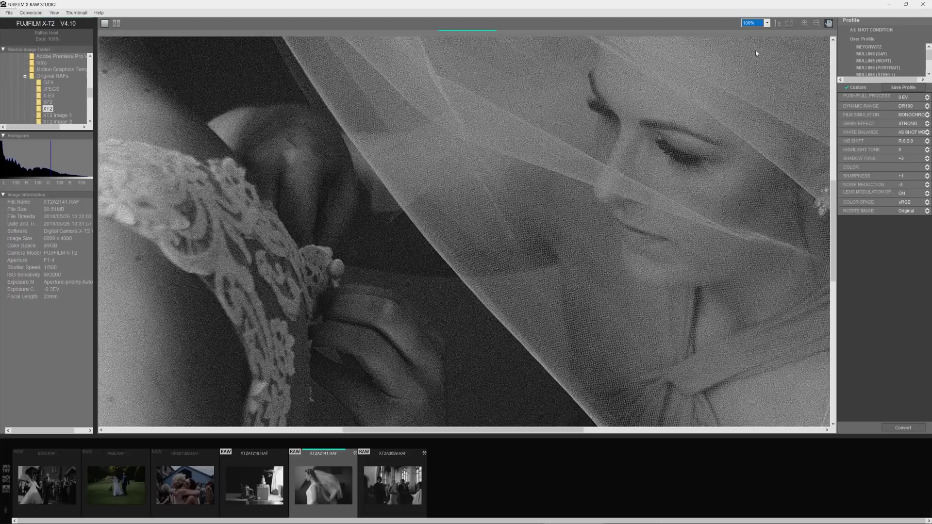
click(767, 23)
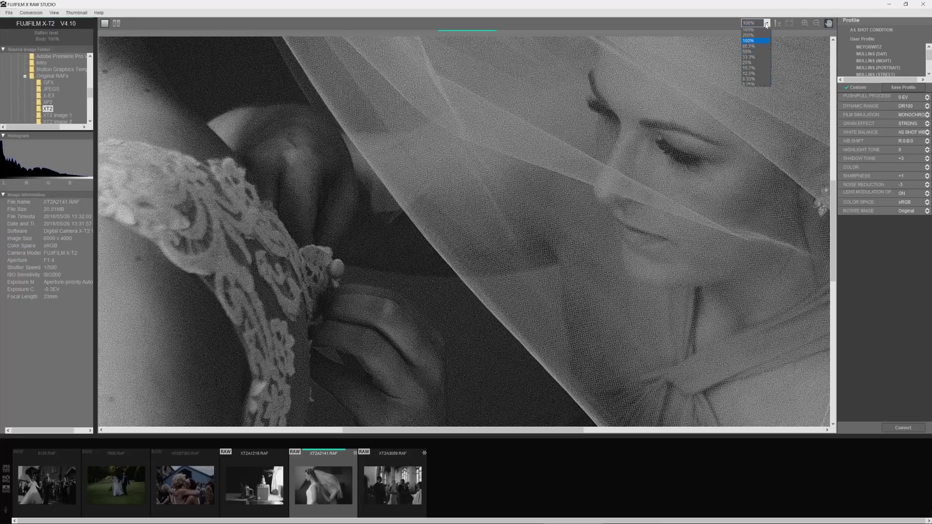
click(762, 28)
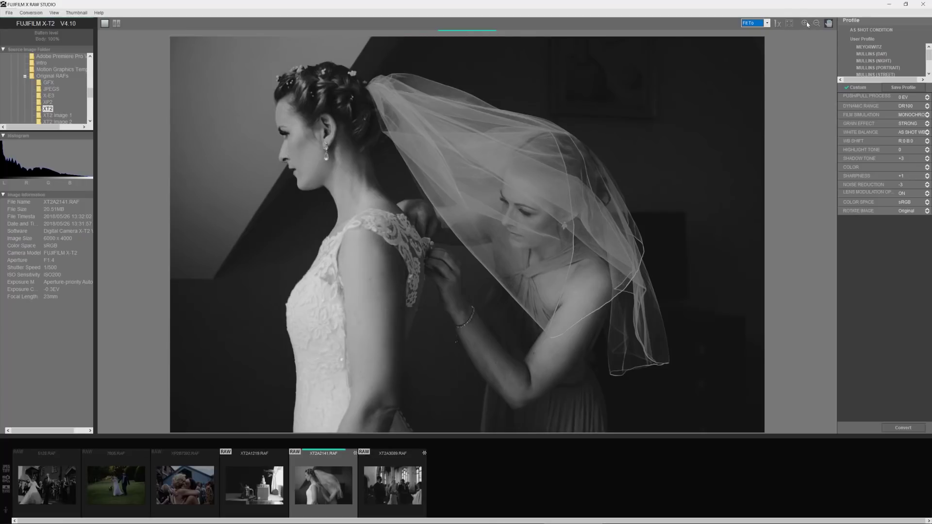
- Zoom in on the bridesmaid's face and veil, then return to the full-photo view
click(805, 23)
click(529, 191)
click(603, 210)
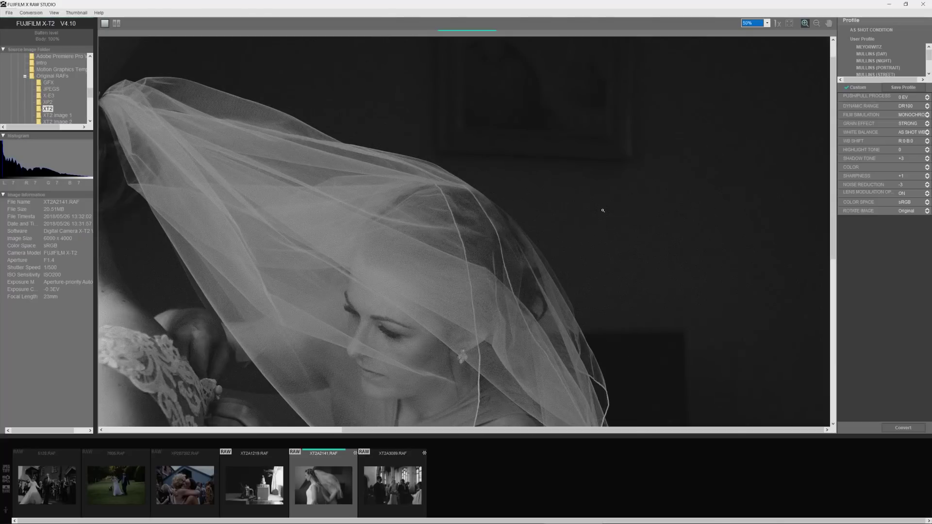
click(447, 239)
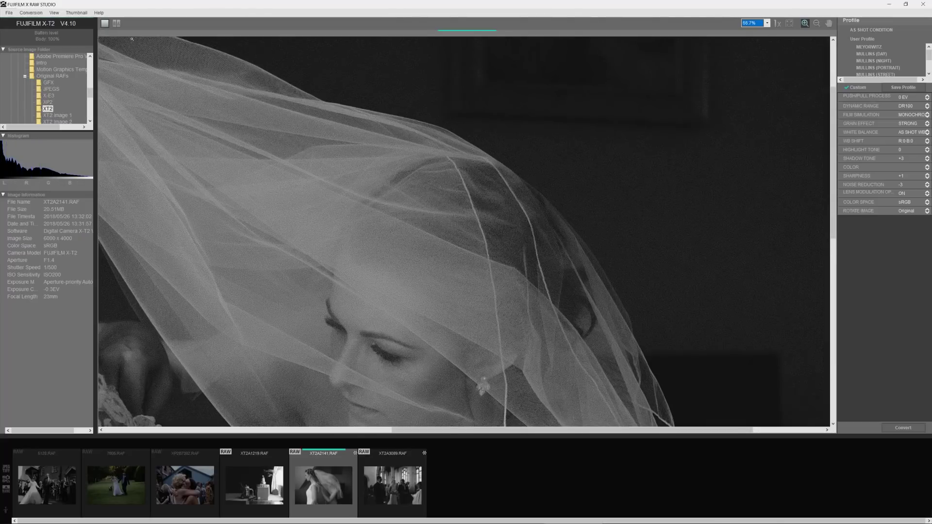
click(789, 25)
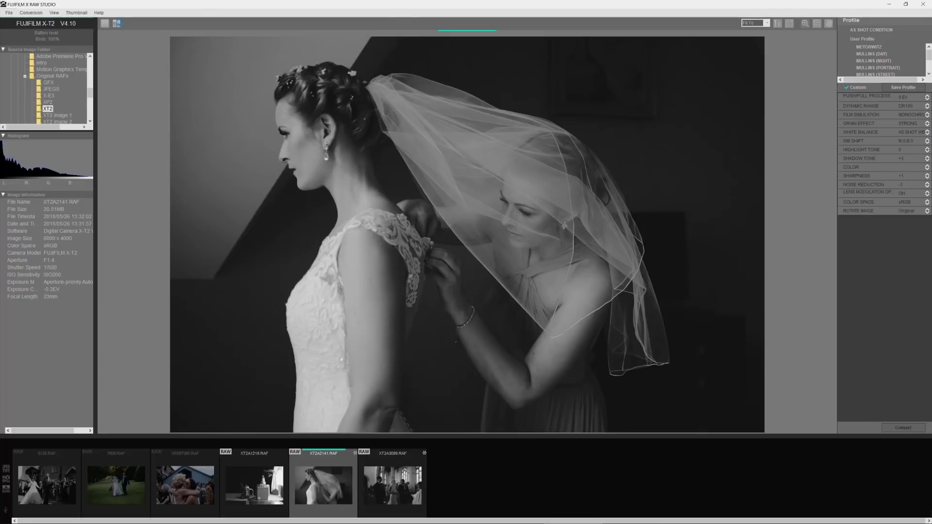
- Show the B|A before/after comparison at 25%, then fit both previews
click(116, 23)
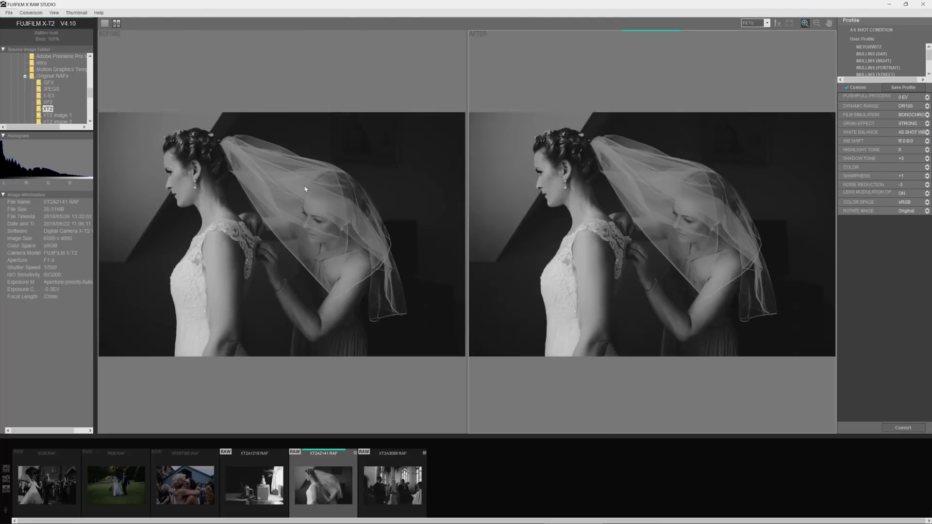
click(805, 23)
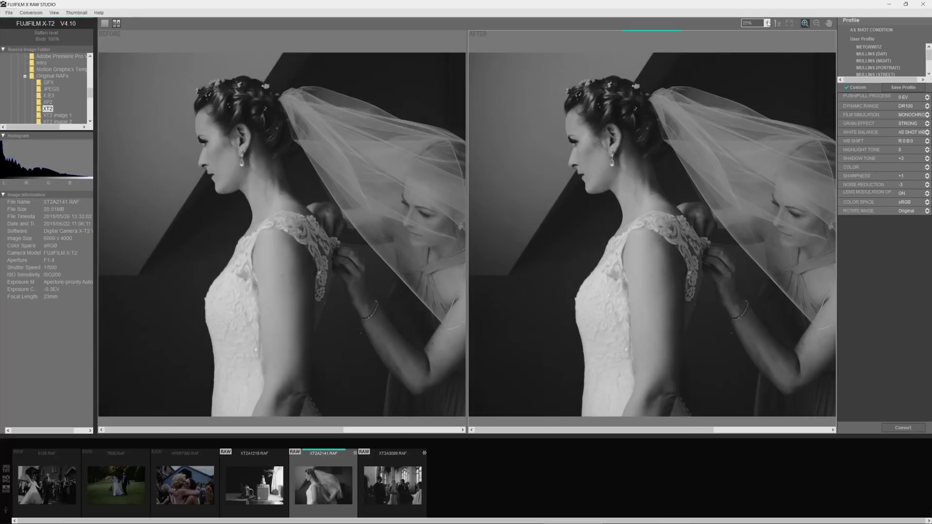
click(791, 24)
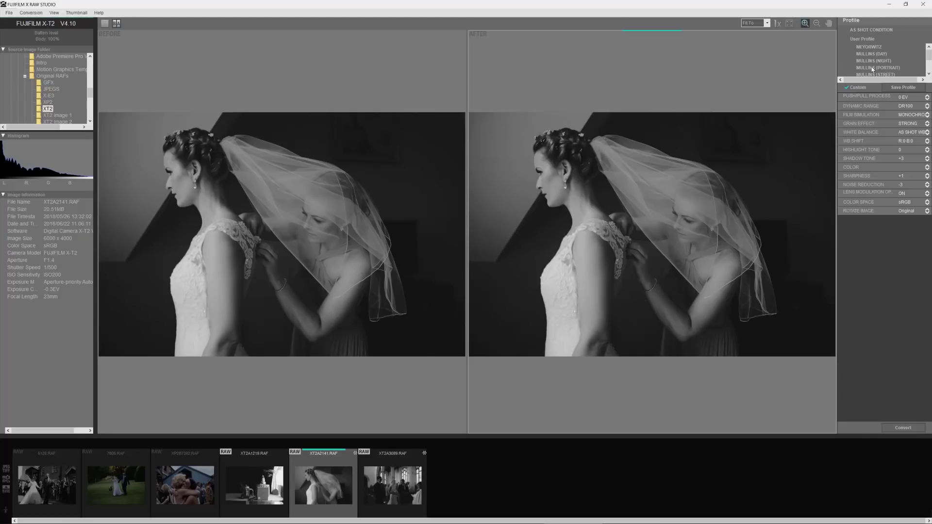
- Compare two other saved profiles, then reapply the black-and-white user profile
scroll(872, 69, down, 1)
click(861, 74)
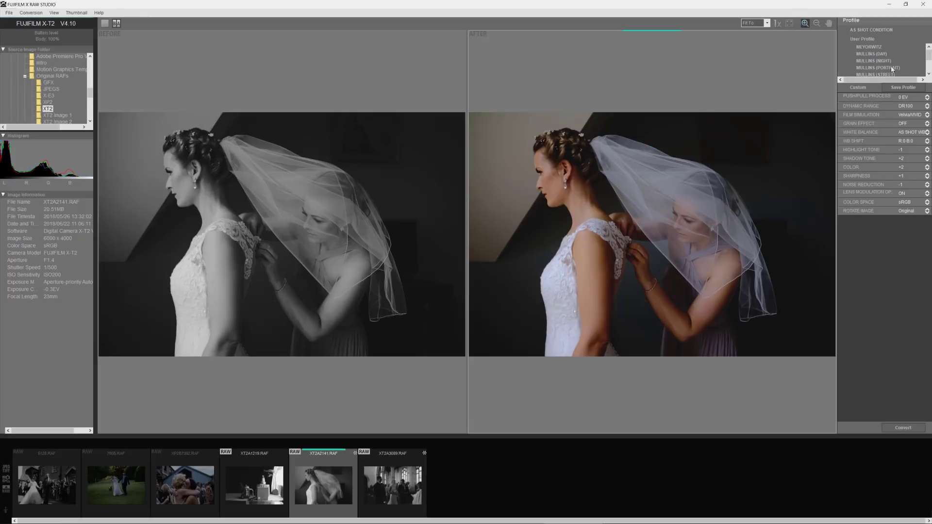
scroll(881, 67, down, 1)
click(869, 53)
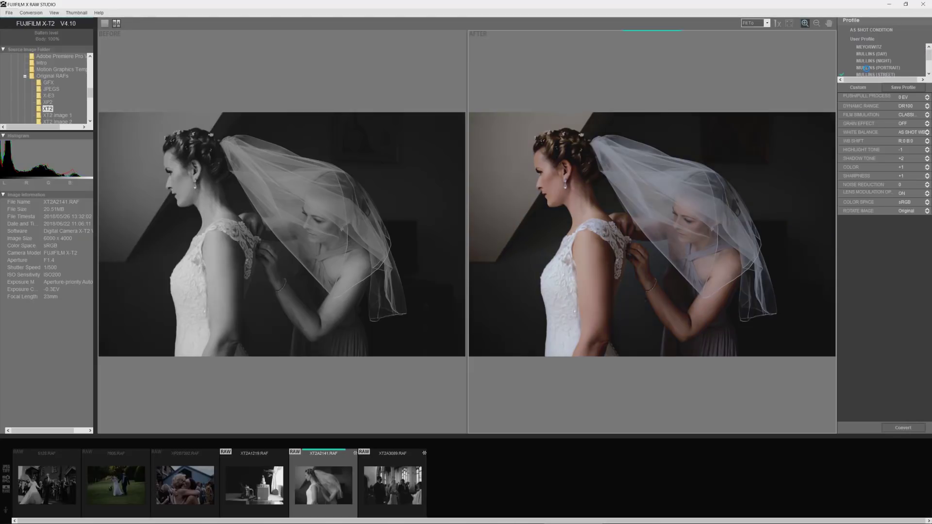
scroll(868, 67, down, 1)
click(868, 69)
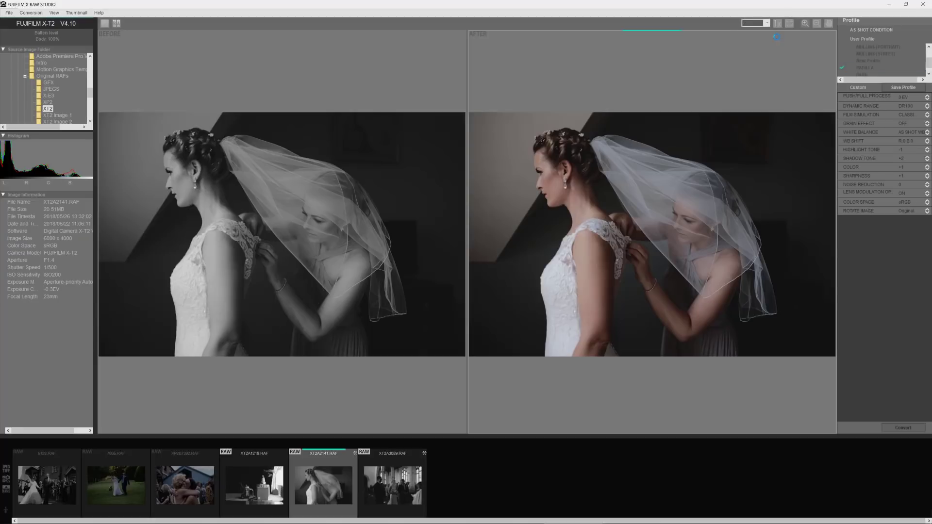
- Return to single image view and browse the Conversion, View and Thumbnail menus
click(105, 24)
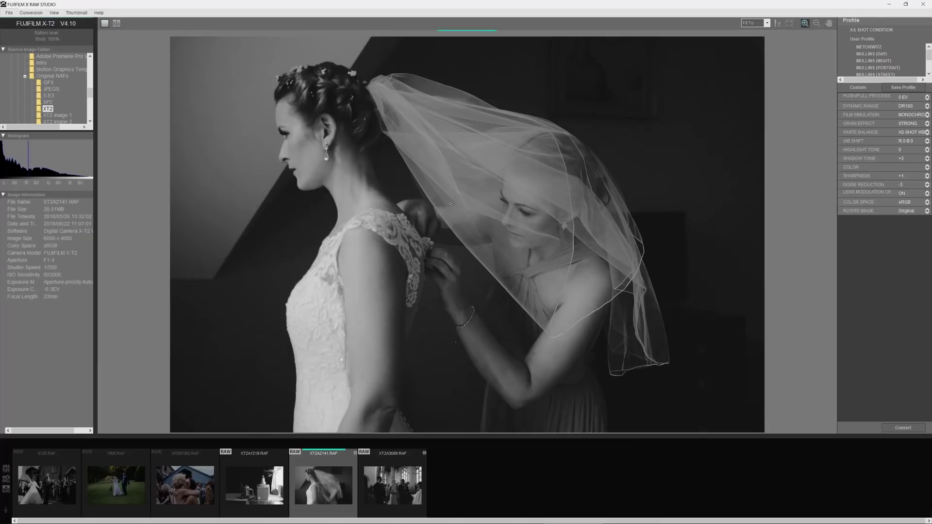
click(21, 14)
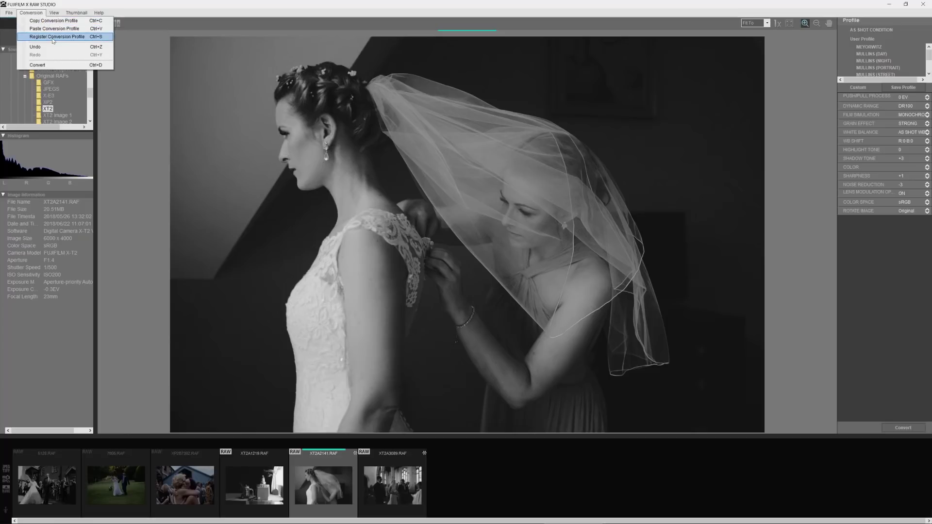
mouse_move(50, 15)
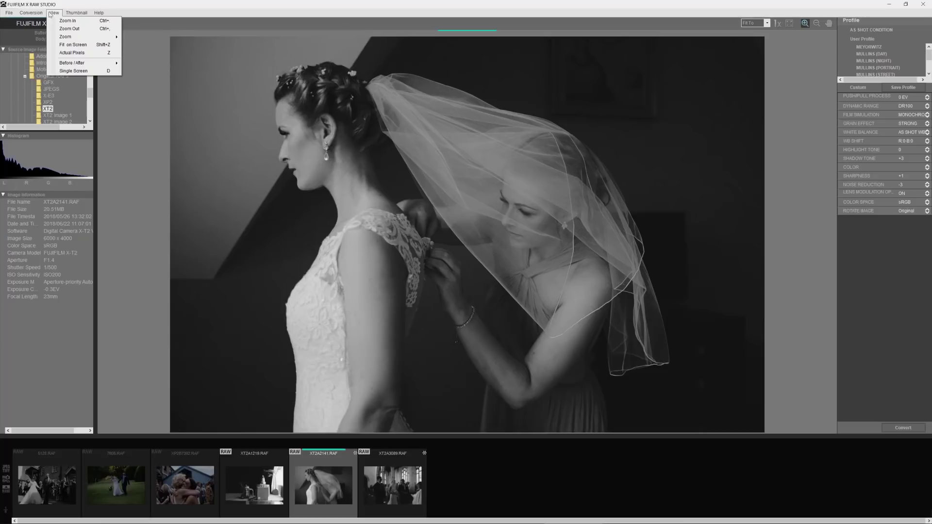
click(73, 71)
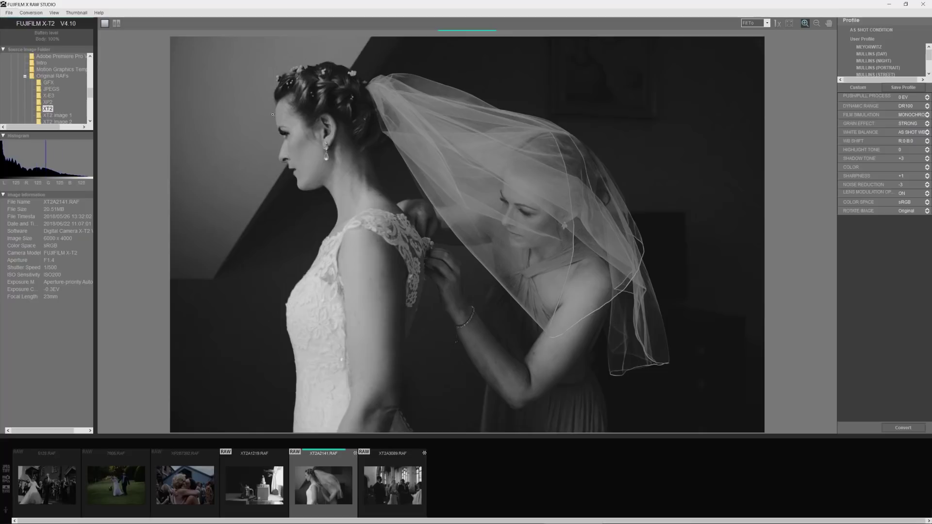
click(76, 13)
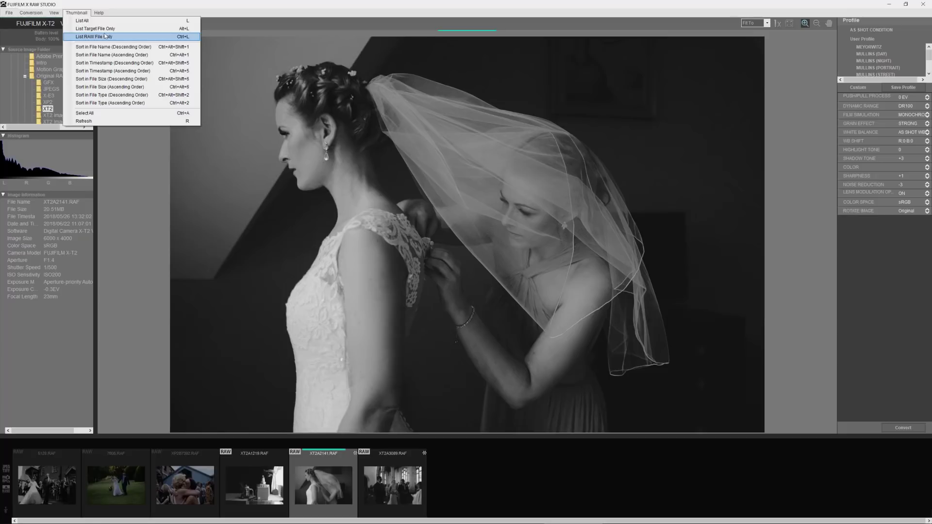
mouse_move(32, 14)
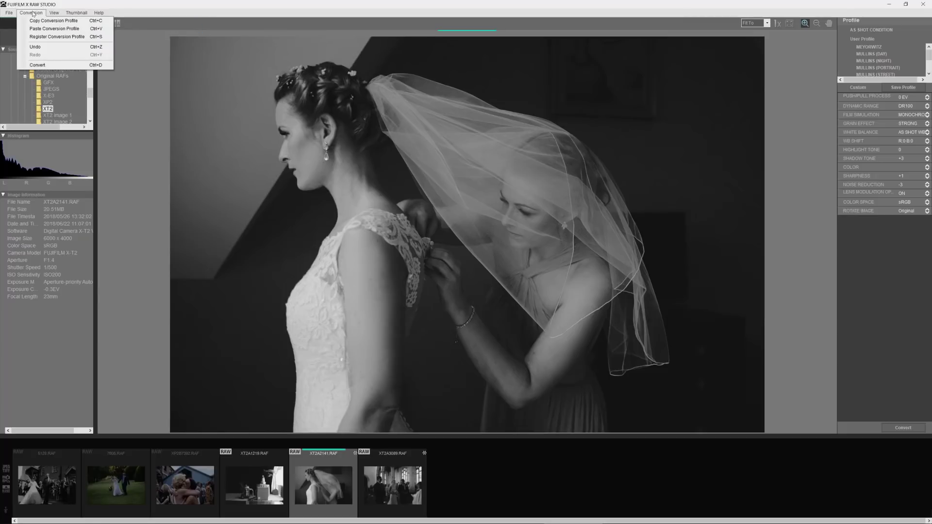
- Convert the RAW to XT2A2141.jpg, view it, and check the version under Help > About
click(38, 65)
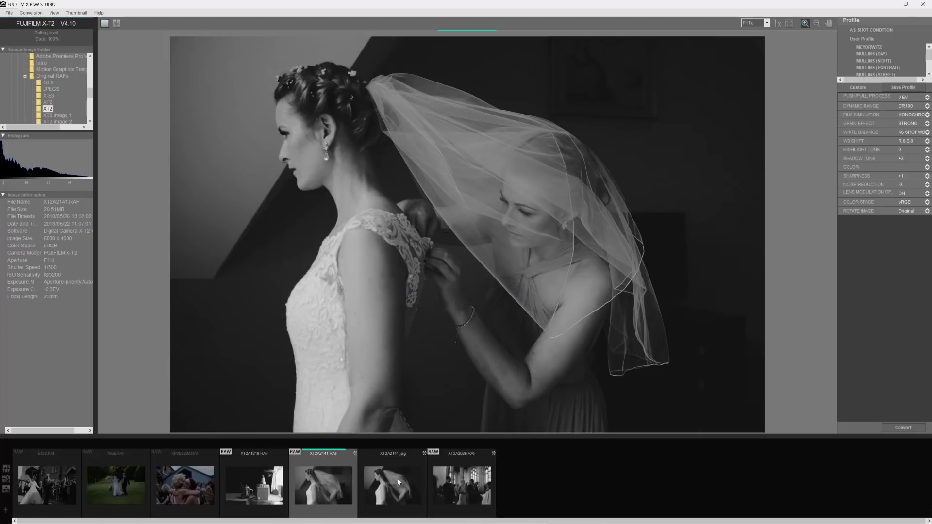
click(398, 482)
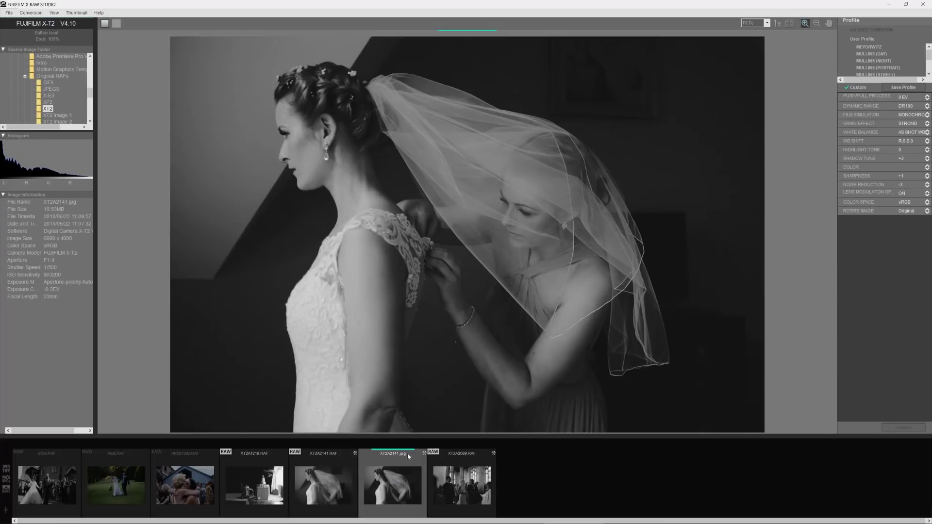
click(99, 13)
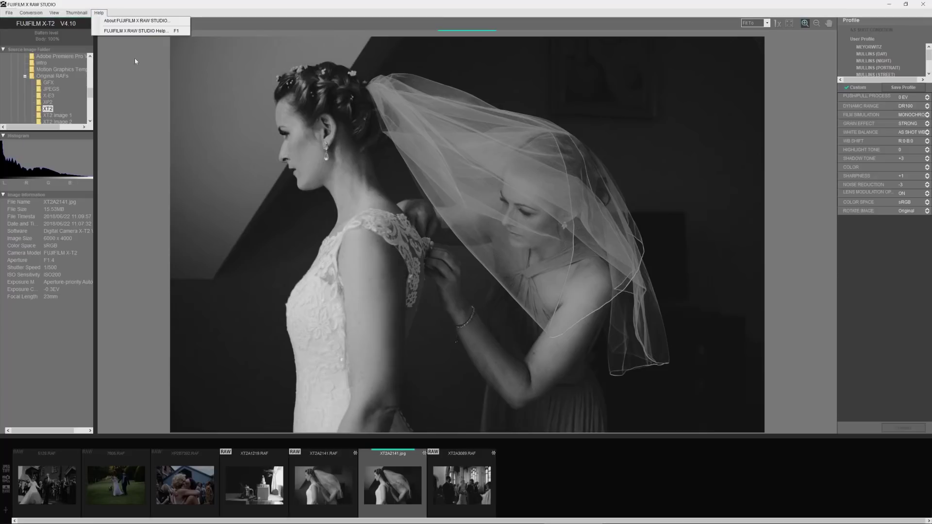
click(138, 20)
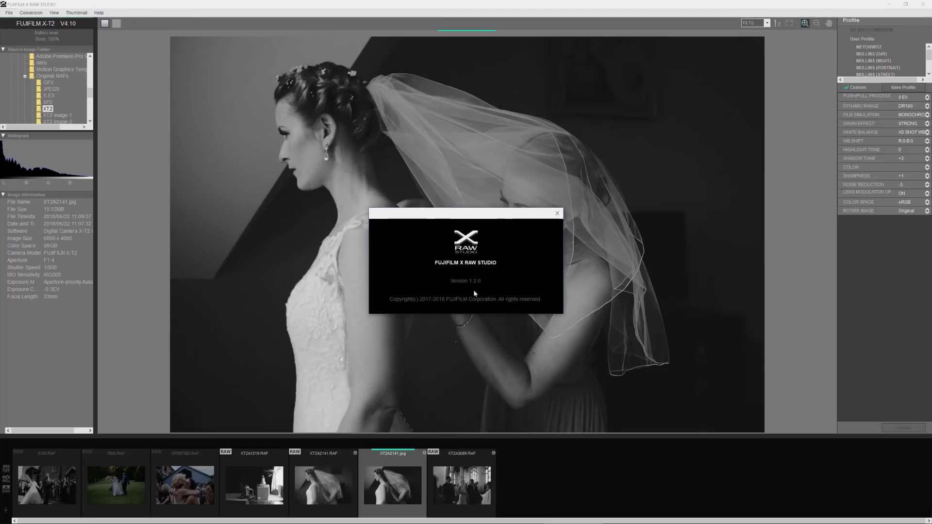
click(556, 215)
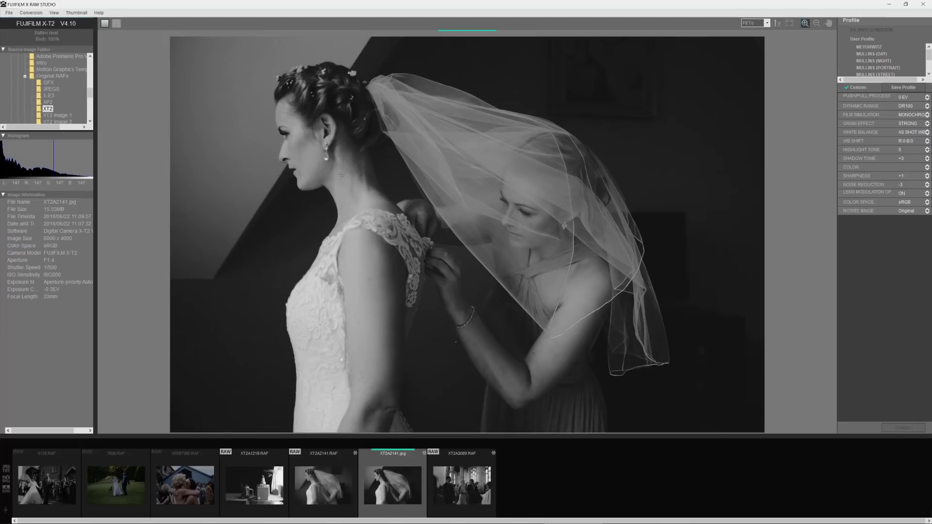